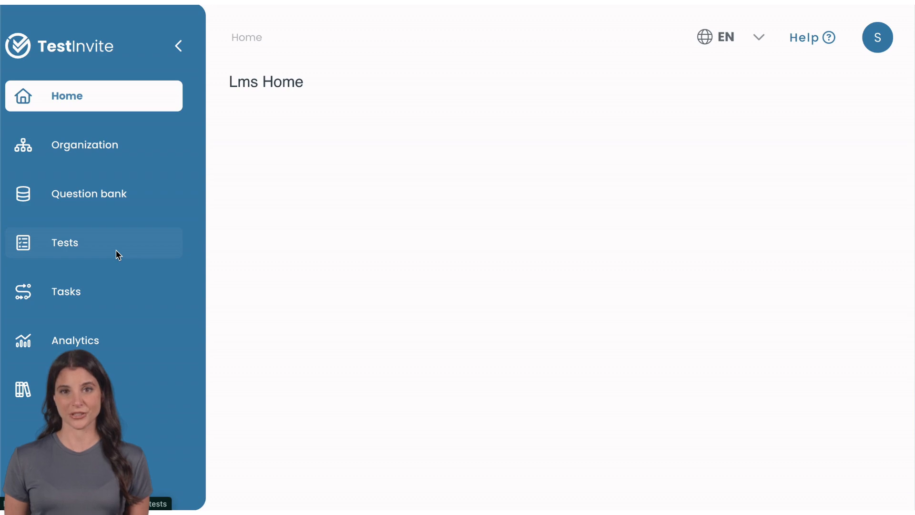
- Start a new test and name it "Writing test"
{"action": "left_click", "coordinate": [118, 255]}
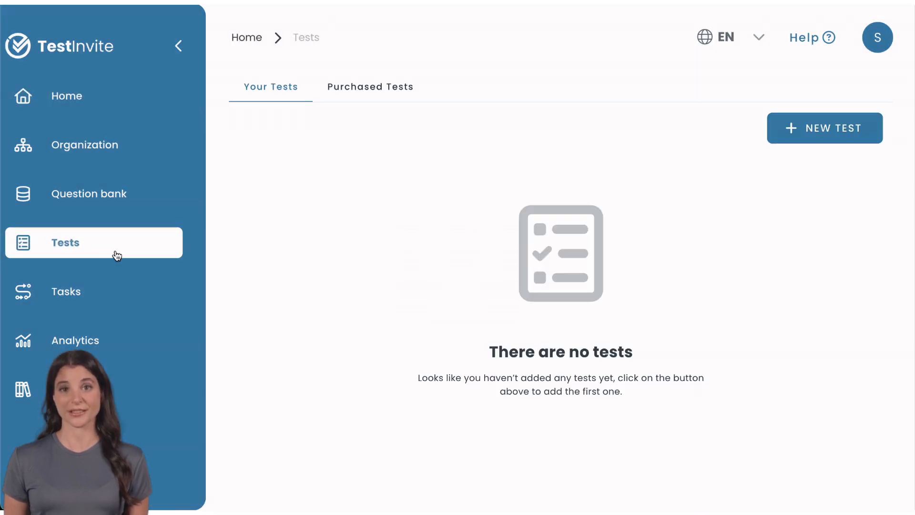
{"action": "left_click", "coordinate": [789, 131]}
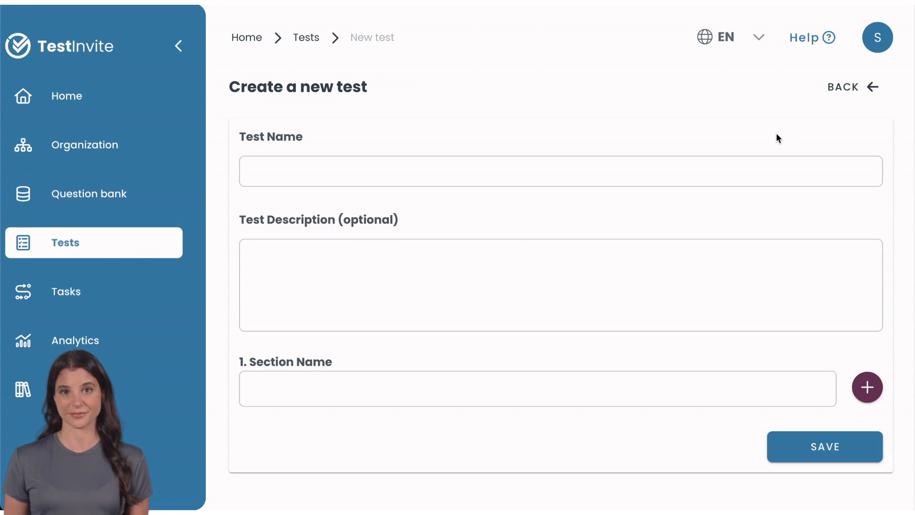
{"action": "left_click", "coordinate": [517, 177]}
{"action": "type", "text": "Writing test"}
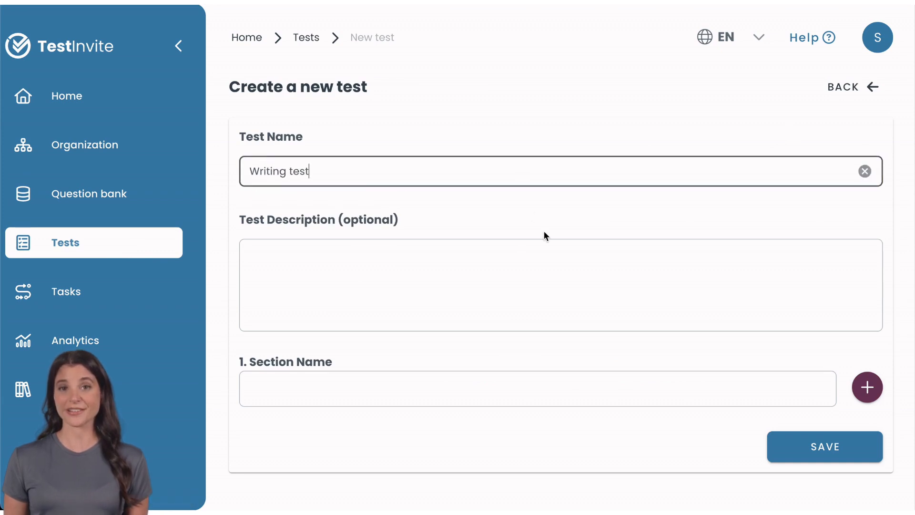
{"action": "left_click", "coordinate": [549, 264]}
- Add the sections "Strategy" and "Communication" to the new test and save it
{"action": "left_click", "coordinate": [476, 395]}
{"action": "type", "text": "Stra"}
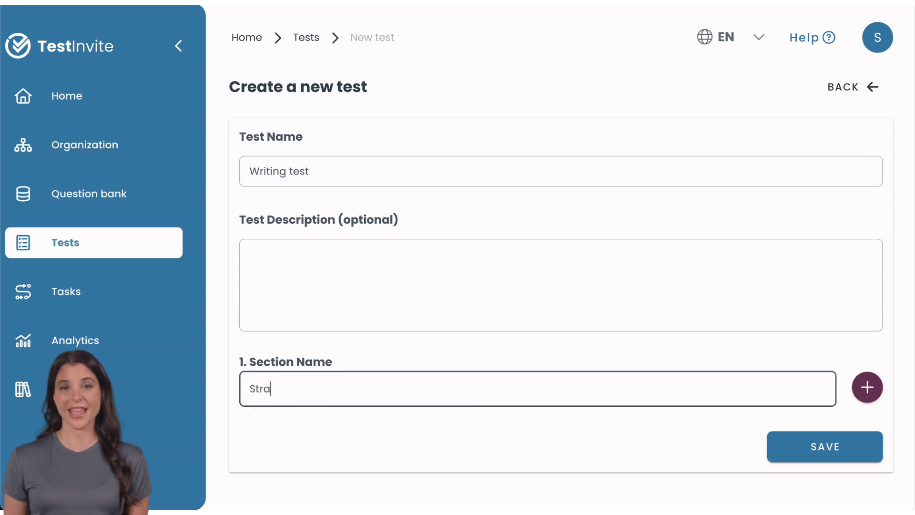
{"action": "type", "text": "tegy"}
{"action": "left_click", "coordinate": [867, 388]}
{"action": "left_click", "coordinate": [721, 450]}
{"action": "type", "text": "Communication"}
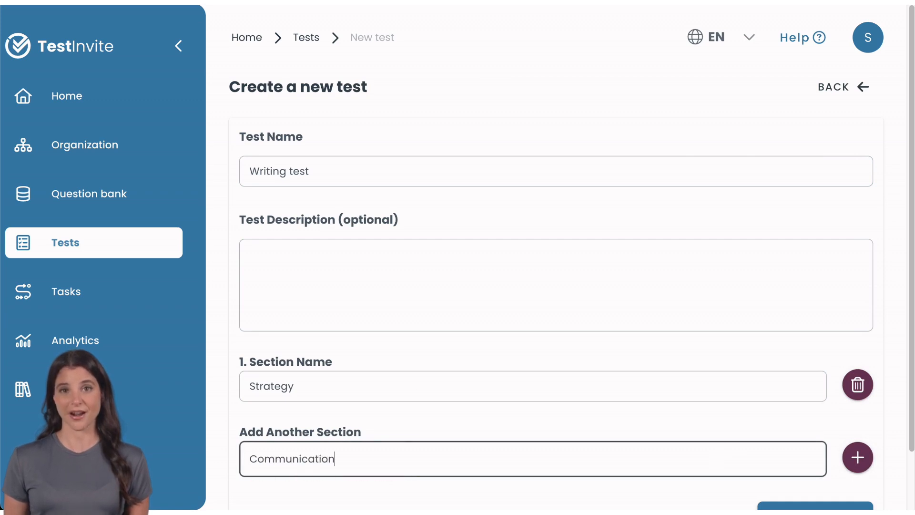
{"action": "scroll", "coordinate": [825, 476], "scroll_direction": "down", "scroll_amount": 2}
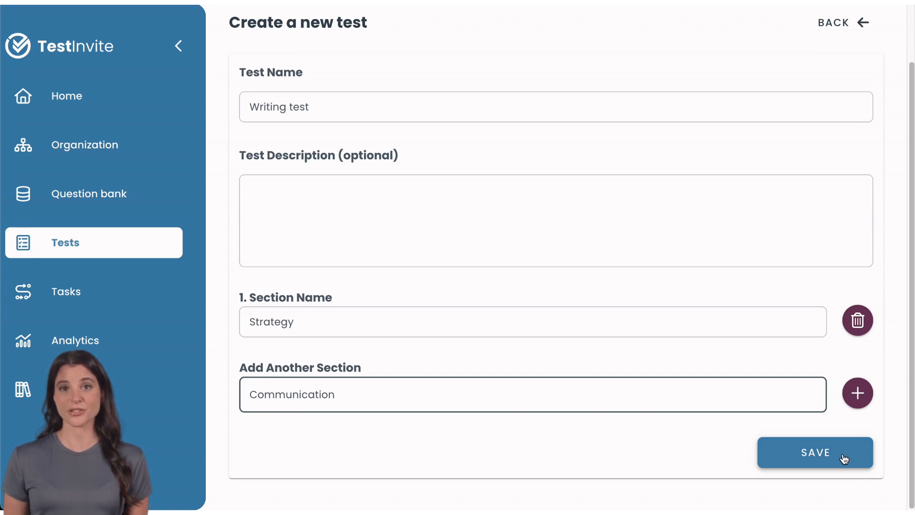
{"action": "left_click", "coordinate": [844, 458]}
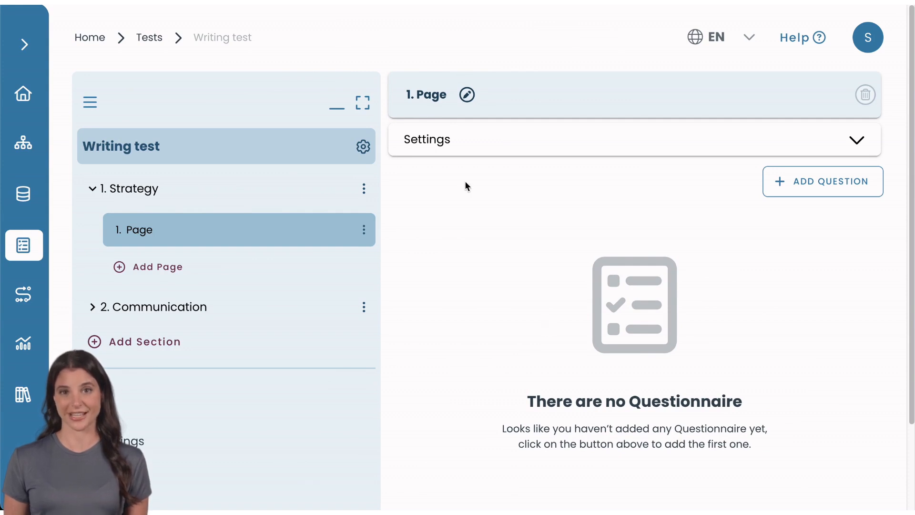
- Rename the page in the Strategy section to "Scenerio"
{"action": "left_click", "coordinate": [468, 96]}
{"action": "left_click", "coordinate": [541, 157]}
{"action": "double_click", "coordinate": [541, 157]}
{"action": "type", "text": "Scenerio"}
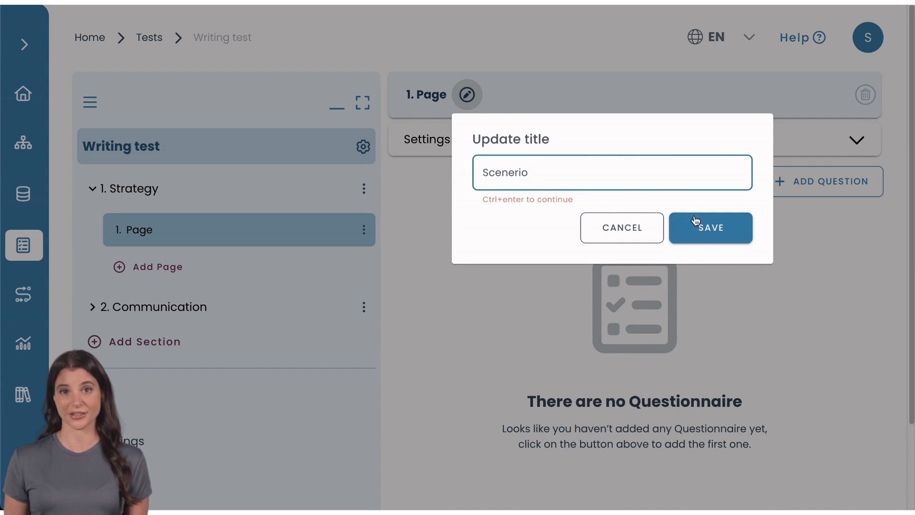
{"action": "left_click", "coordinate": [705, 237]}
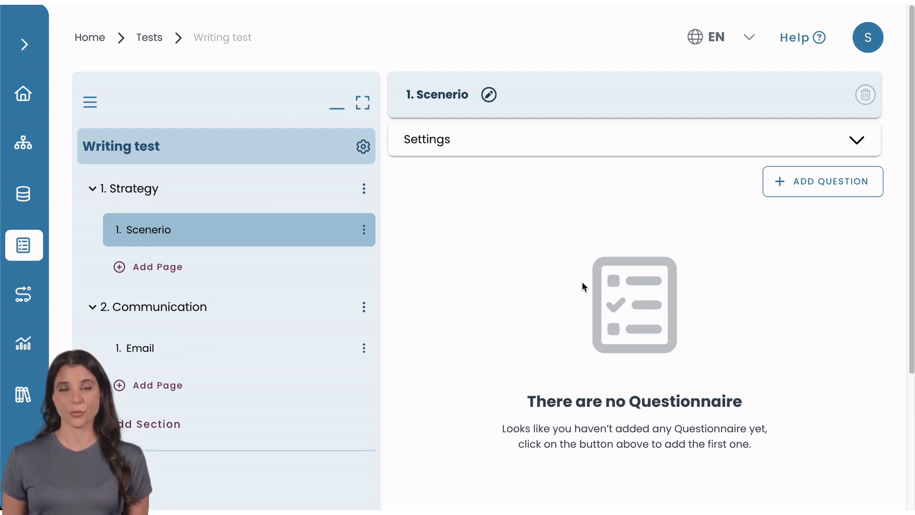
- Create a new Short Text question on the Scenerio page
{"action": "left_click", "coordinate": [796, 185]}
{"action": "left_click", "coordinate": [843, 257]}
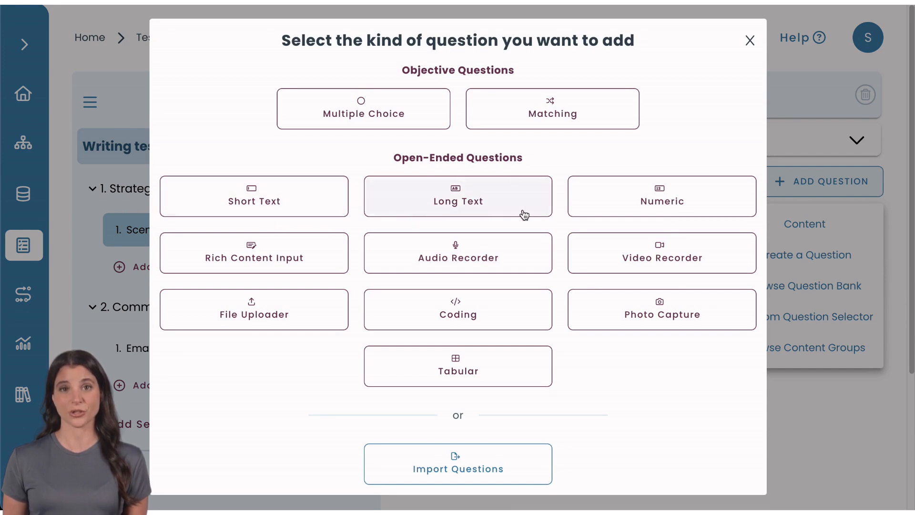
{"action": "left_click", "coordinate": [265, 213]}
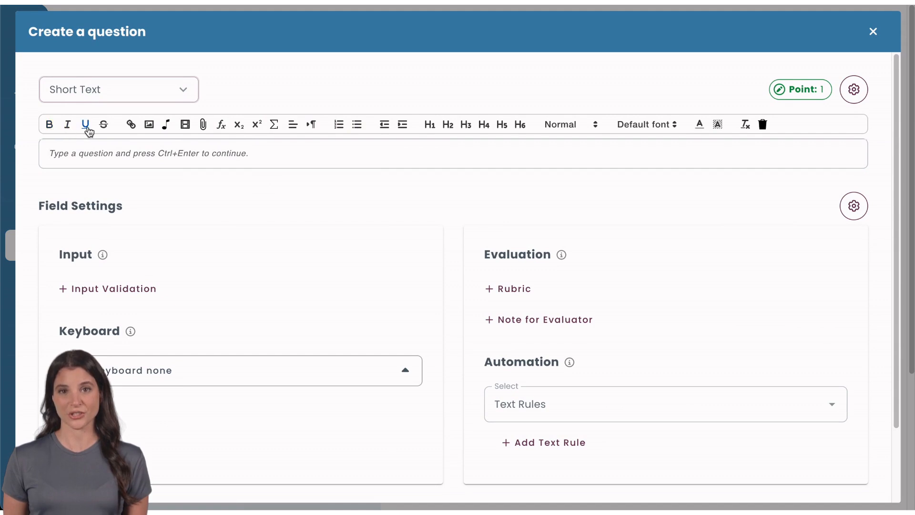
- View the options for adding an image, audio and video to the question text
{"action": "left_click", "coordinate": [150, 124]}
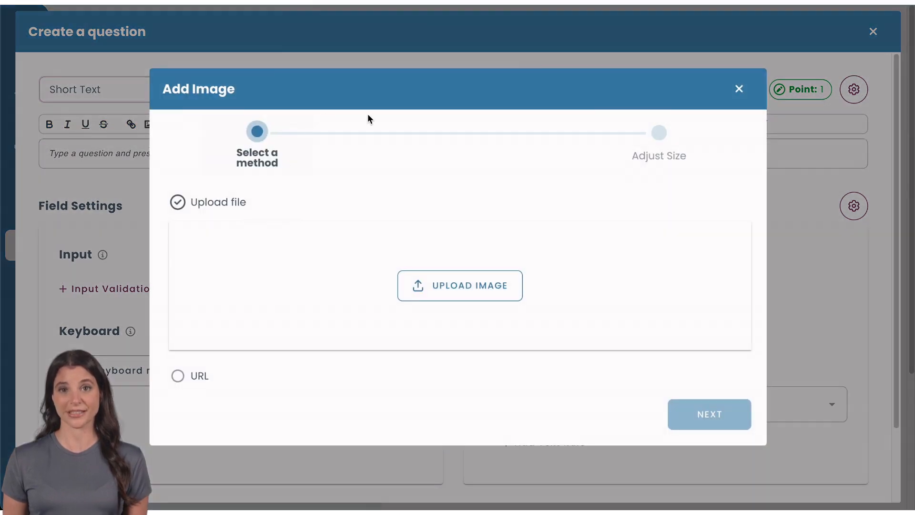
{"action": "left_click", "coordinate": [739, 89]}
{"action": "left_click", "coordinate": [168, 125]}
{"action": "left_click", "coordinate": [738, 89]}
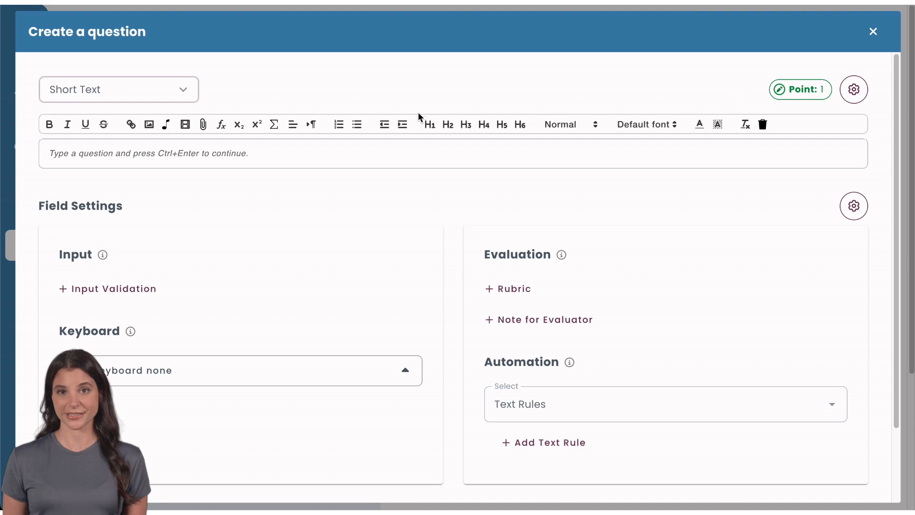
{"action": "left_click", "coordinate": [185, 124]}
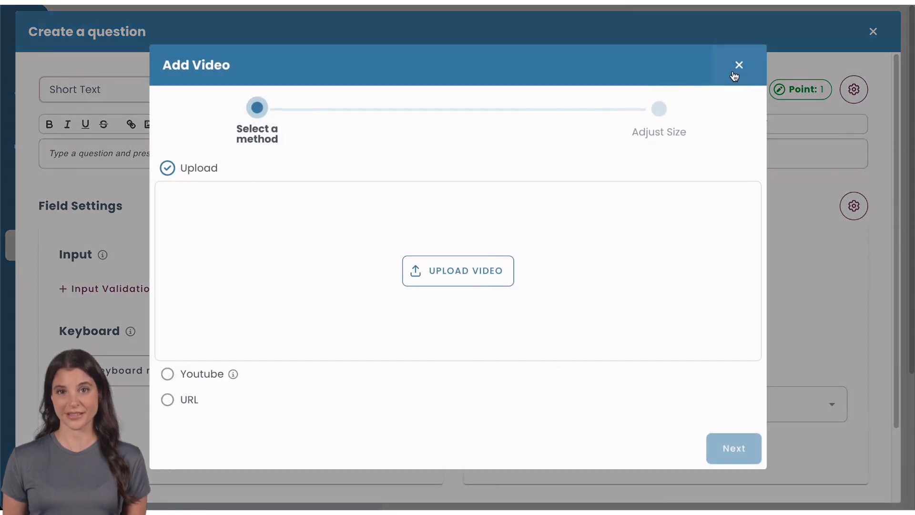
{"action": "left_click", "coordinate": [734, 73]}
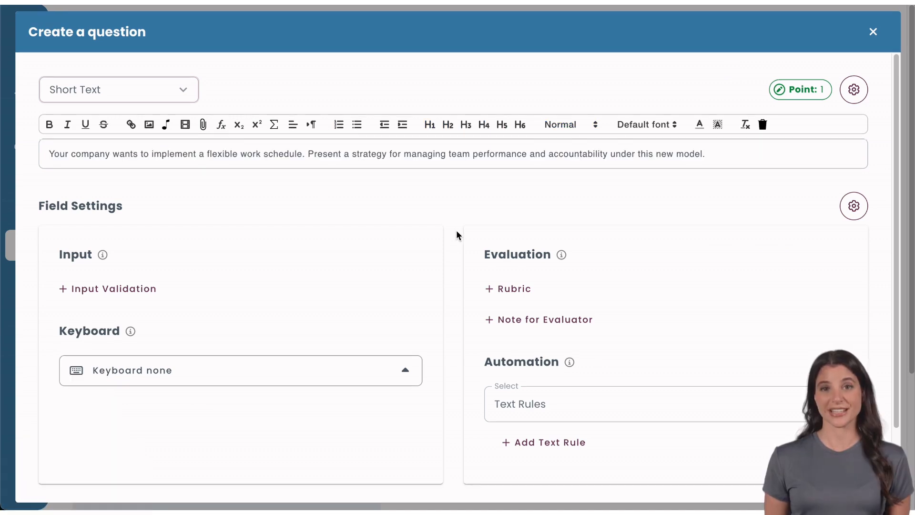
- Set the character counter of the question's answer field to 200 and save the input settings
{"action": "left_click", "coordinate": [852, 210]}
{"action": "left_click", "coordinate": [678, 243]}
{"action": "type", "text": "200"}
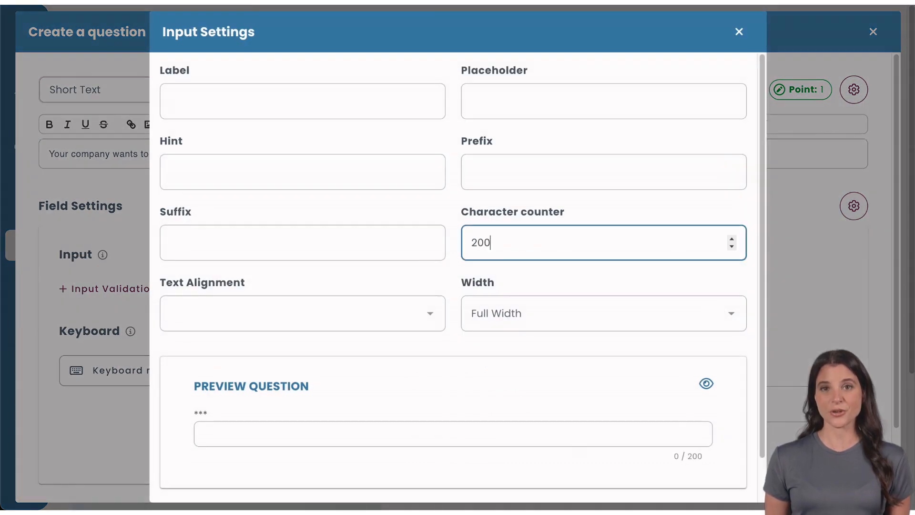
{"action": "scroll", "coordinate": [647, 341], "scroll_direction": "down", "scroll_amount": 1}
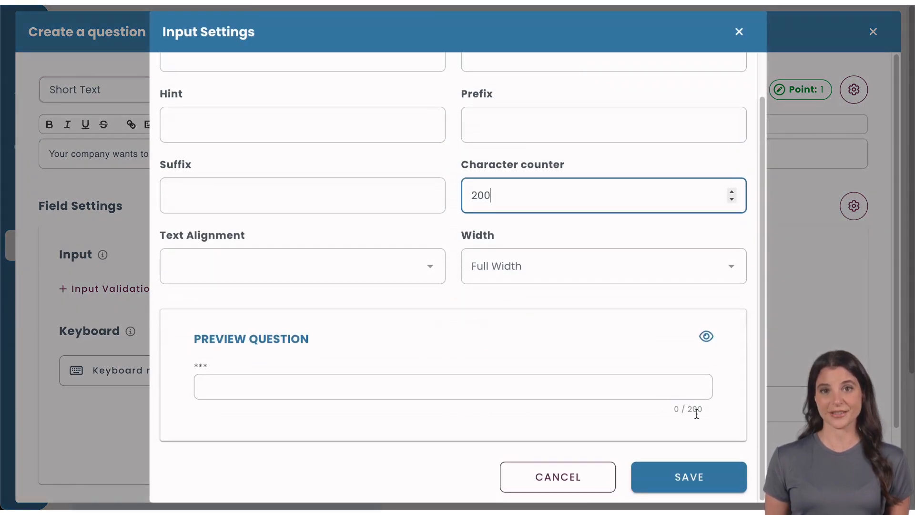
{"action": "left_click", "coordinate": [699, 474]}
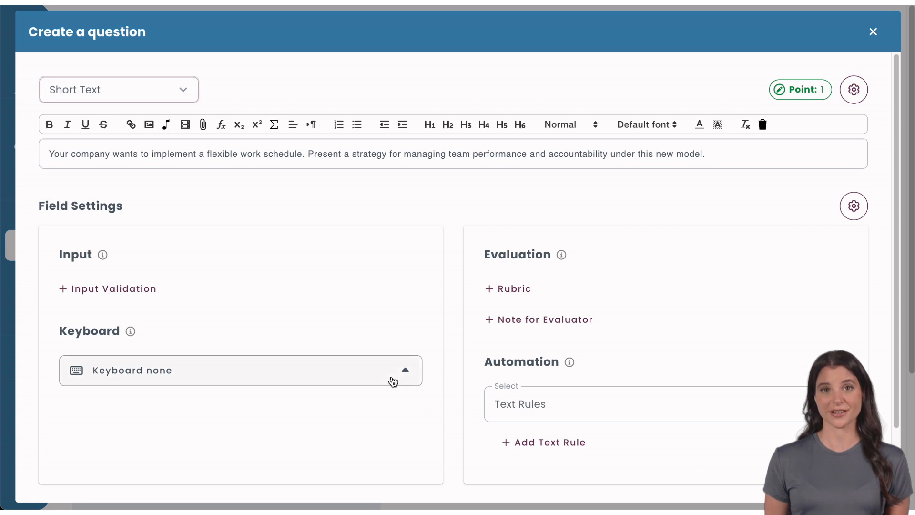
- Give the question an English language keyboard
{"action": "left_click", "coordinate": [392, 380]}
{"action": "left_click", "coordinate": [360, 266]}
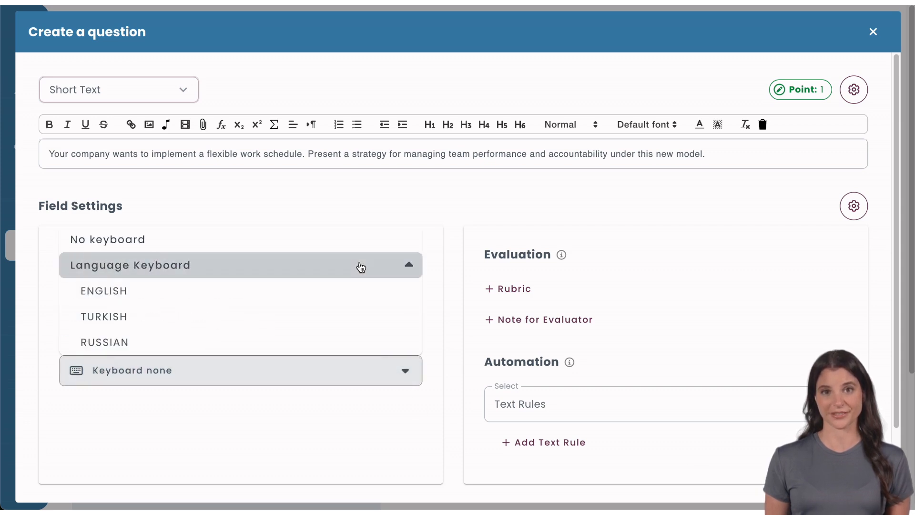
{"action": "scroll", "coordinate": [348, 311], "scroll_direction": "down", "scroll_amount": 1}
{"action": "left_click", "coordinate": [337, 258]}
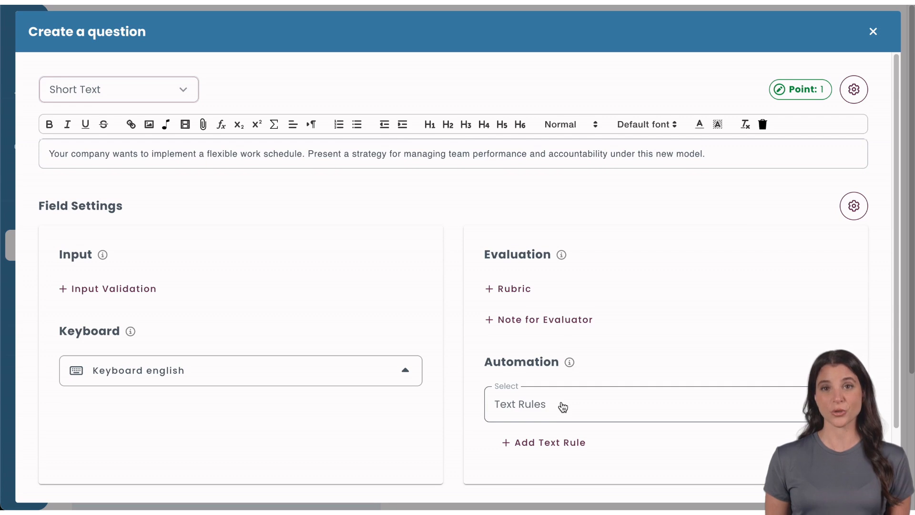
- Examine the automation choices and the evaluation settings of a text rule without adding one
{"action": "left_click", "coordinate": [563, 406]}
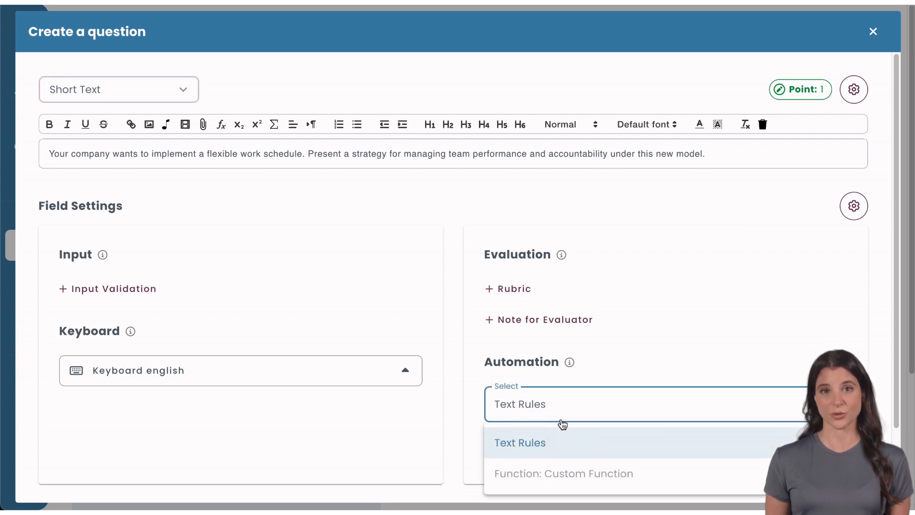
{"action": "left_click", "coordinate": [562, 437]}
{"action": "left_click", "coordinate": [563, 441]}
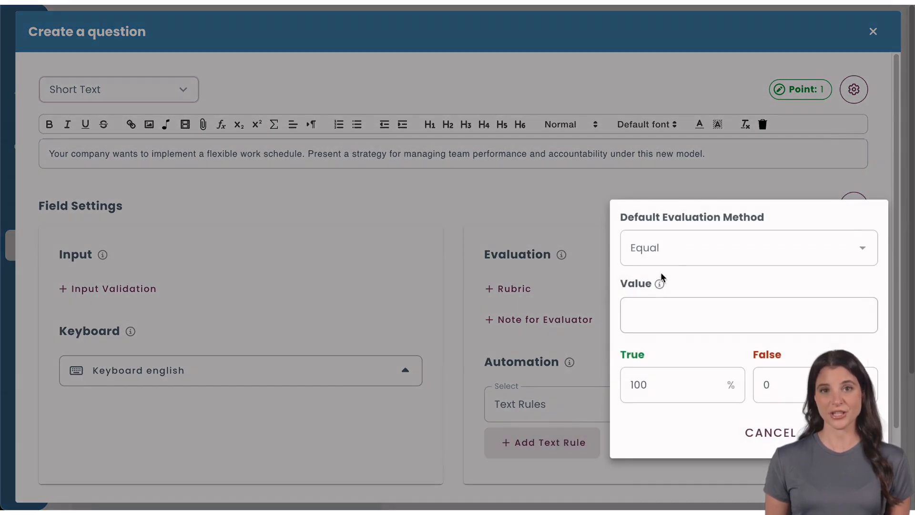
{"action": "left_click", "coordinate": [660, 261]}
{"action": "left_click", "coordinate": [682, 348]}
{"action": "left_click", "coordinate": [670, 318]}
{"action": "left_click", "coordinate": [768, 431]}
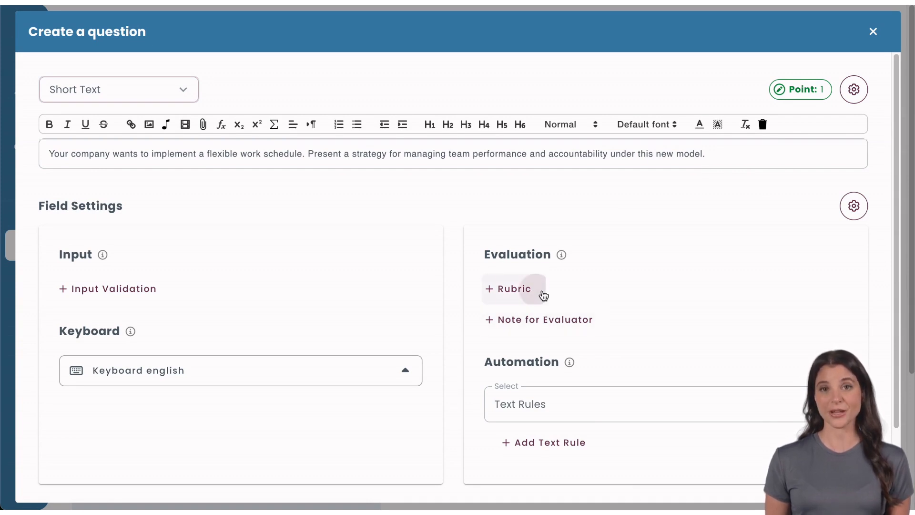
- Examine the rubric kinds, the first criterion's fields and the evaluator note editor without saving anything
{"action": "left_click", "coordinate": [542, 293]}
{"action": "left_click", "coordinate": [323, 96]}
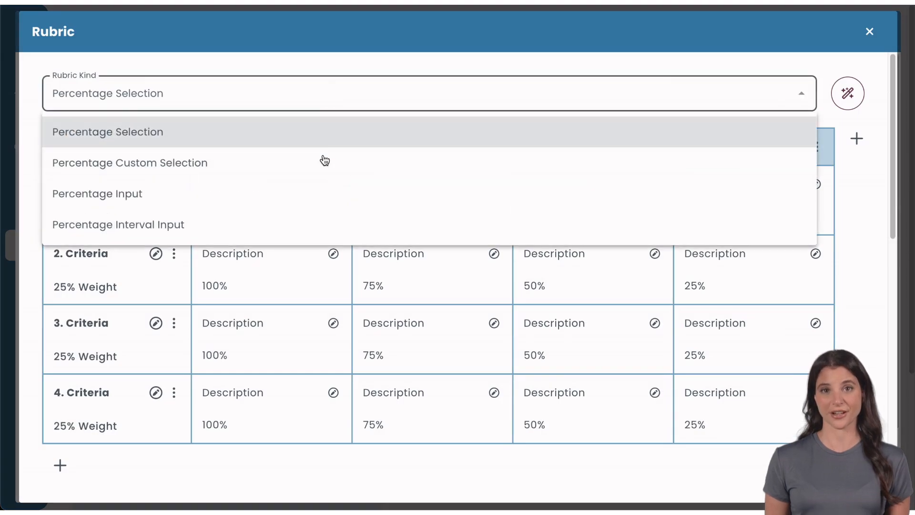
{"action": "left_click", "coordinate": [302, 99]}
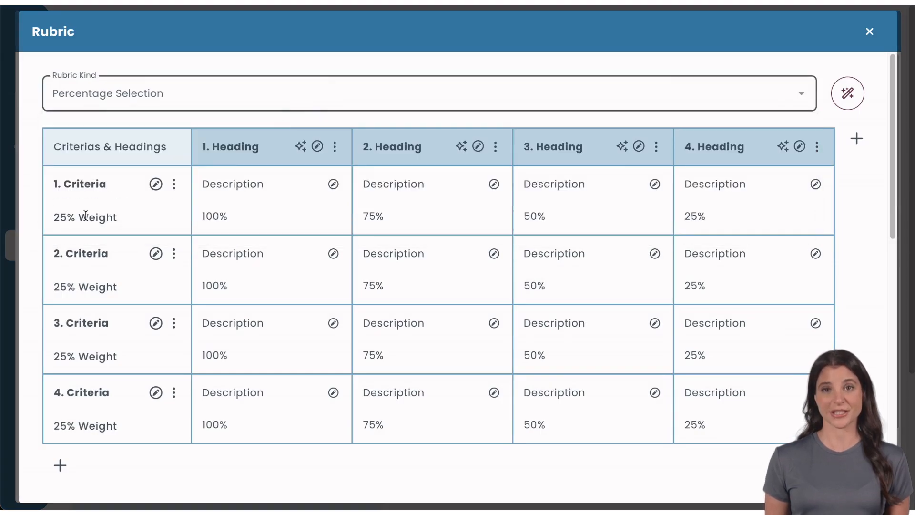
{"action": "left_click", "coordinate": [156, 184]}
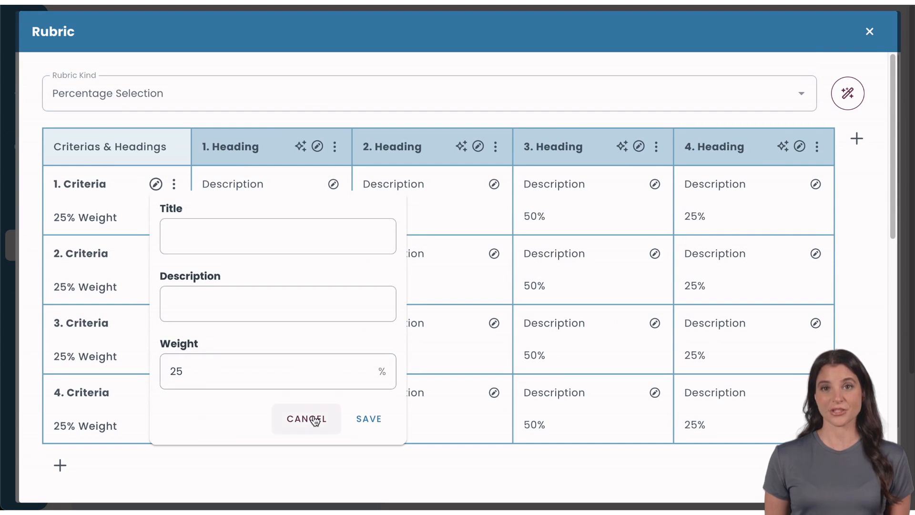
{"action": "left_click", "coordinate": [315, 421]}
{"action": "left_click", "coordinate": [870, 31]}
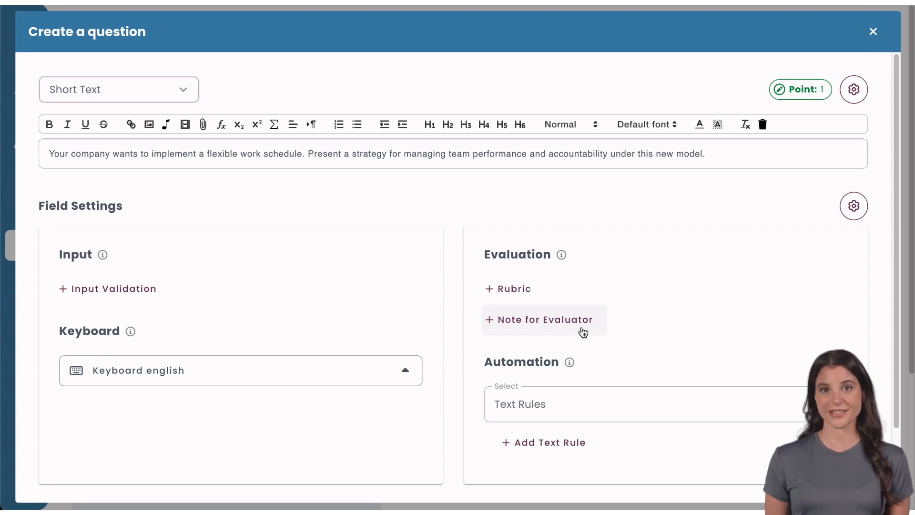
{"action": "left_click", "coordinate": [584, 332]}
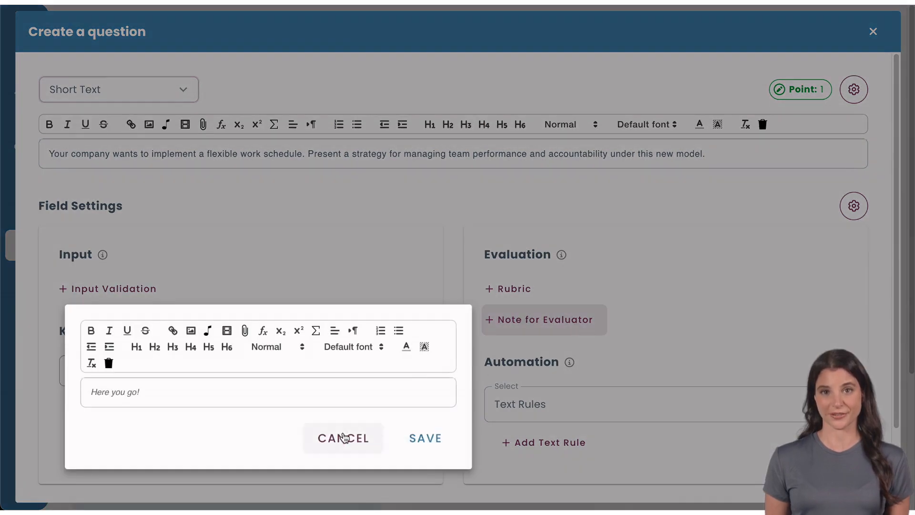
{"action": "left_click", "coordinate": [343, 437]}
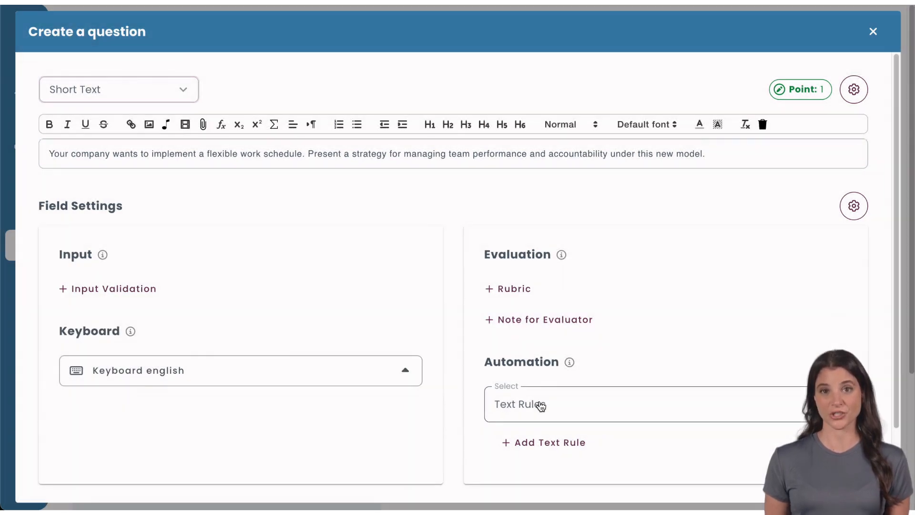
- Save the short text question to the Scenerio page
{"action": "scroll", "coordinate": [486, 396], "scroll_direction": "down", "scroll_amount": 1}
{"action": "scroll", "coordinate": [486, 395], "scroll_direction": "down", "scroll_amount": 2}
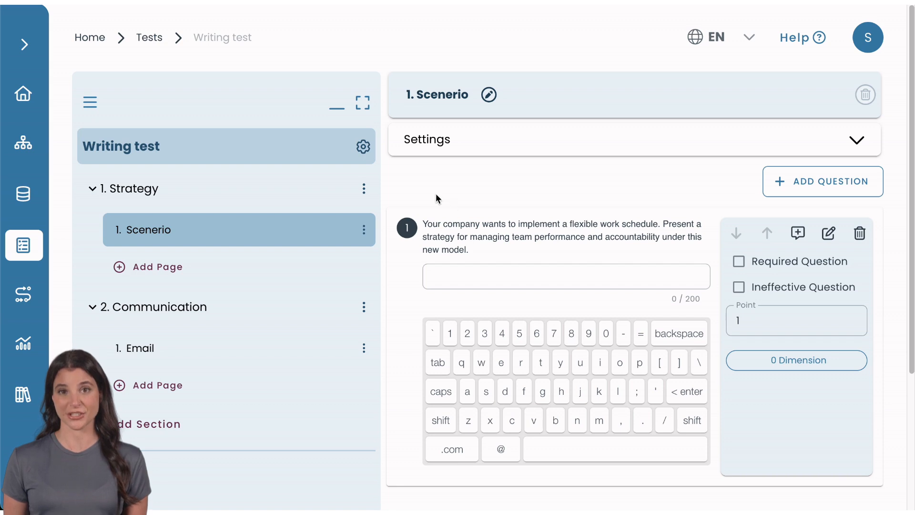
- Set the time limit of the whole Writing test to 40 minutes and save it
{"action": "left_click", "coordinate": [361, 150]}
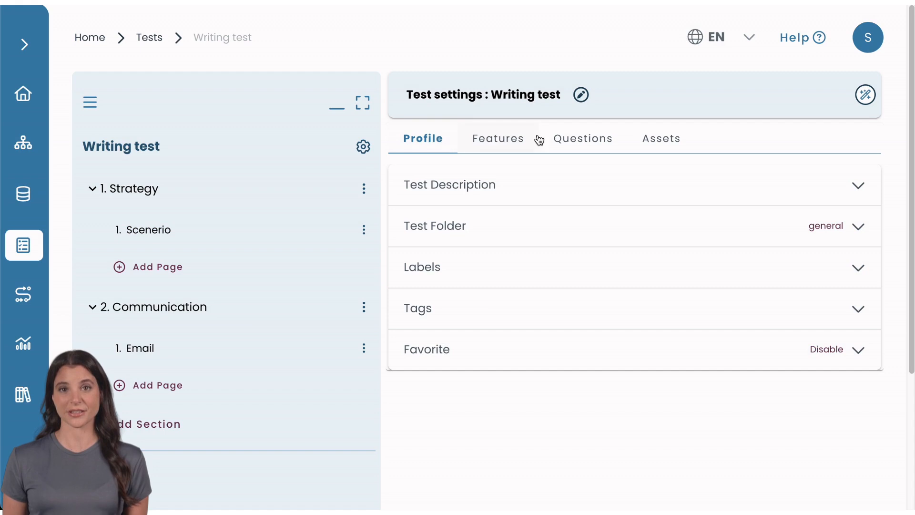
{"action": "left_click", "coordinate": [491, 142]}
{"action": "left_click", "coordinate": [499, 353]}
{"action": "left_click", "coordinate": [483, 417]}
{"action": "type", "text": "40"}
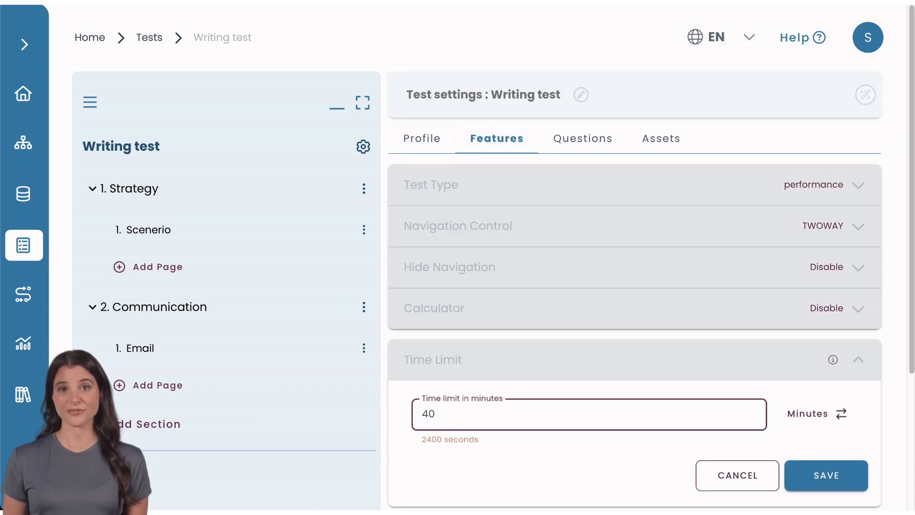
{"action": "left_click", "coordinate": [794, 474]}
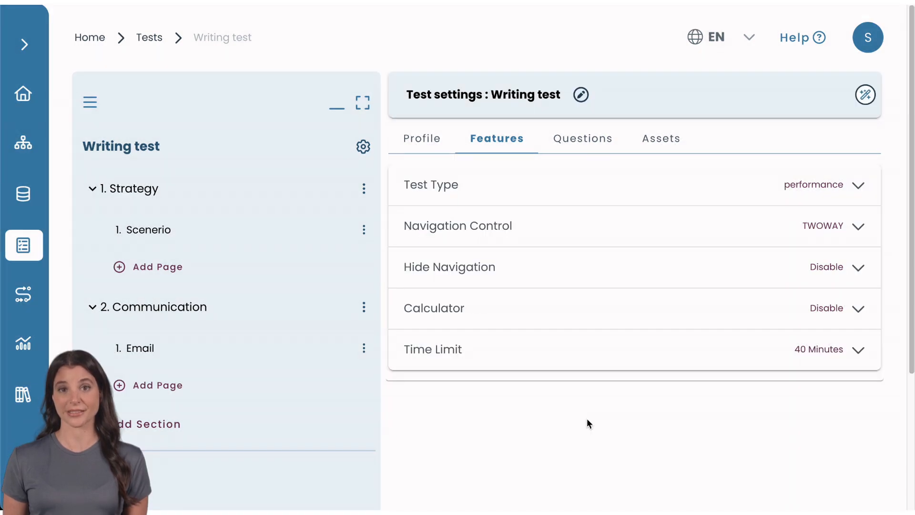
- Set the time limit of the Scenerio page to 20 minutes and save it
{"action": "left_click", "coordinate": [235, 228]}
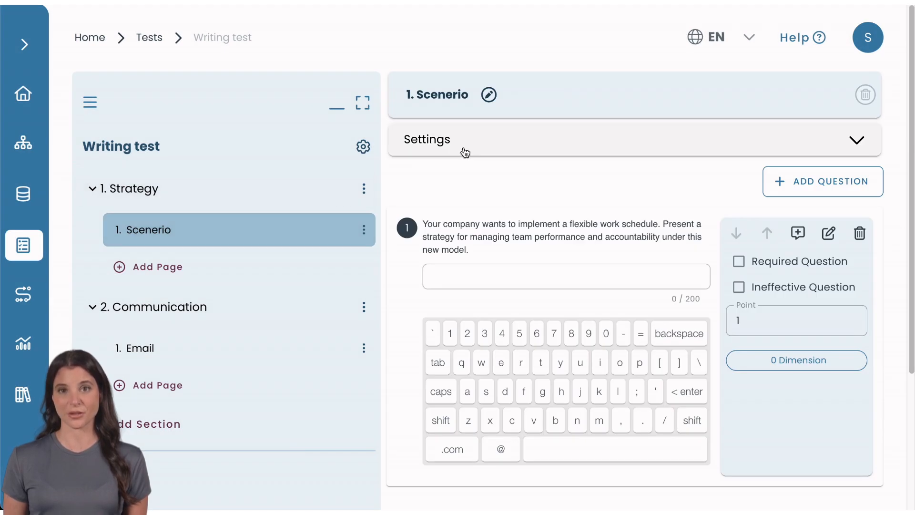
{"action": "left_click", "coordinate": [465, 152]}
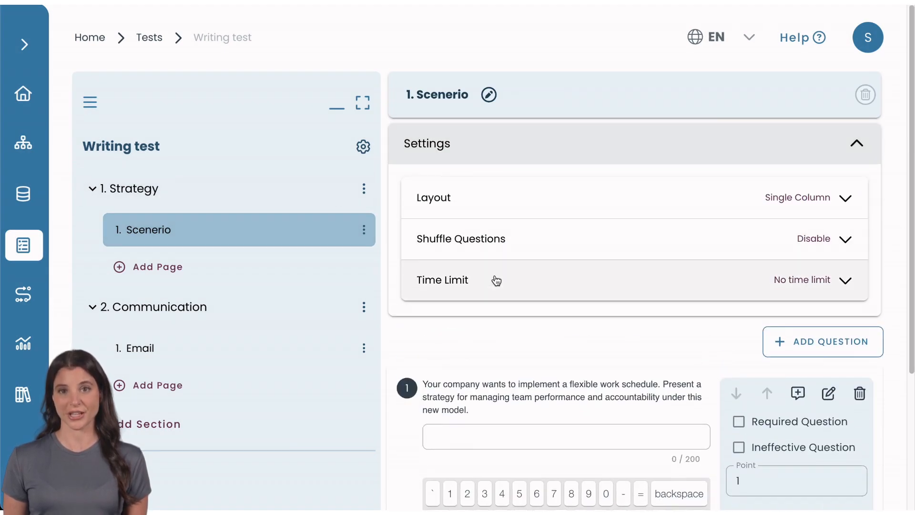
{"action": "left_click", "coordinate": [496, 280]}
{"action": "double_click", "coordinate": [455, 351]}
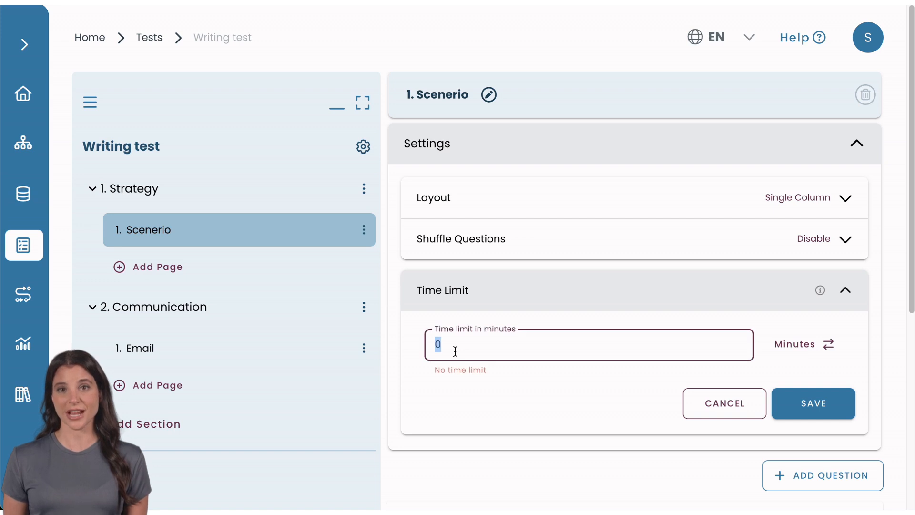
{"action": "type", "text": "20"}
{"action": "left_click", "coordinate": [781, 402]}
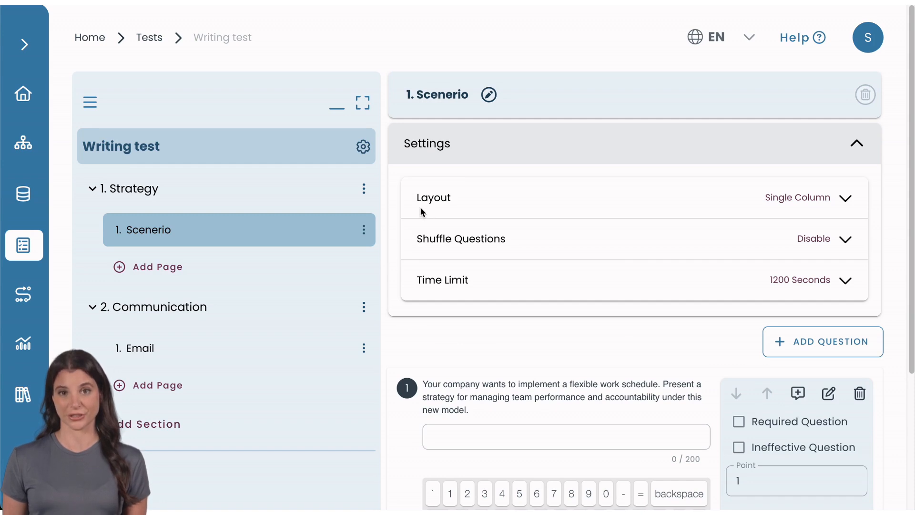
- Examine the security options for the questions of the whole Writing test without changing them
{"action": "left_click", "coordinate": [363, 149]}
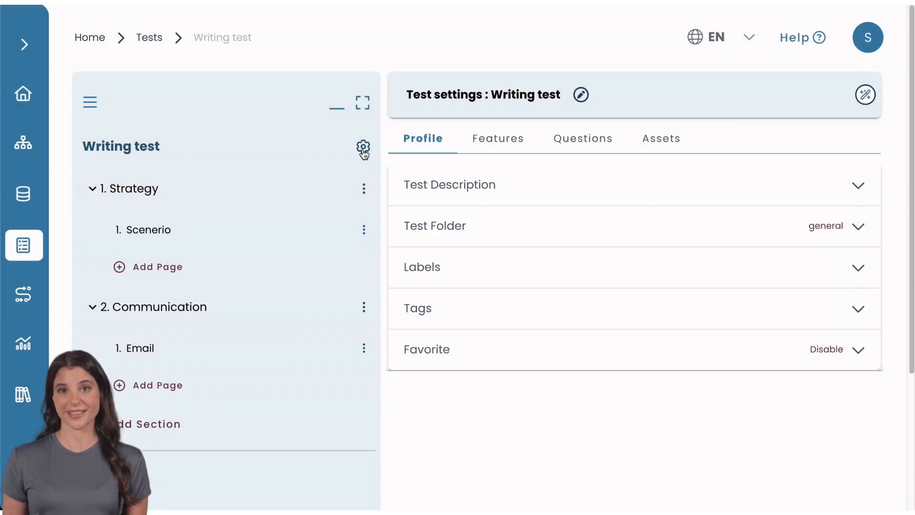
{"action": "left_click", "coordinate": [572, 150]}
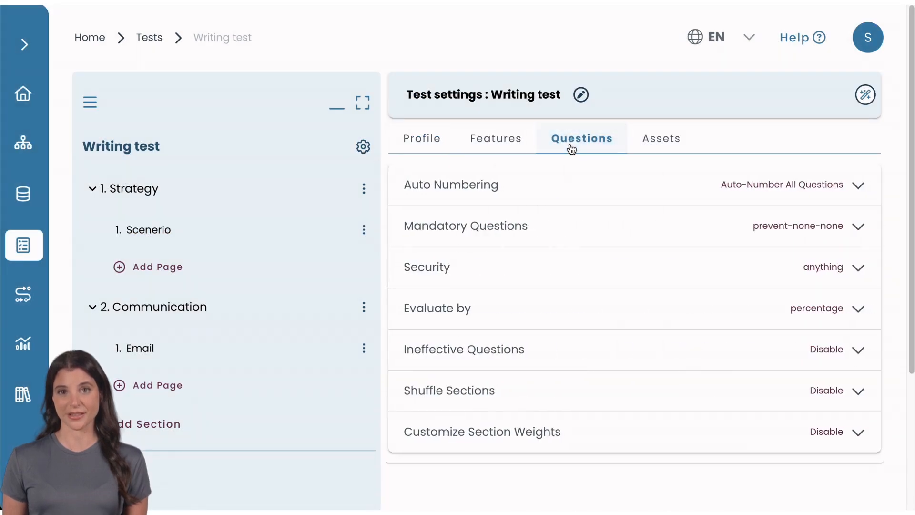
{"action": "left_click", "coordinate": [566, 257]}
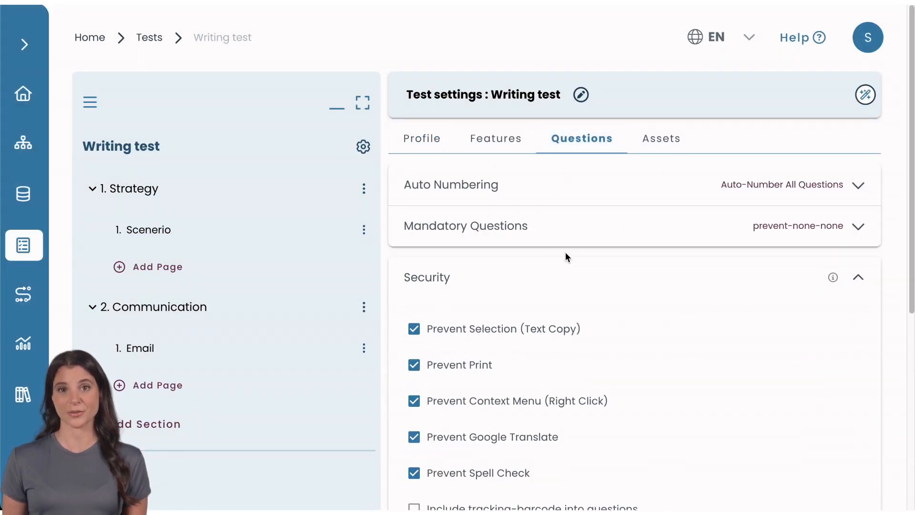
{"action": "scroll", "coordinate": [565, 256], "scroll_direction": "down", "scroll_amount": 3}
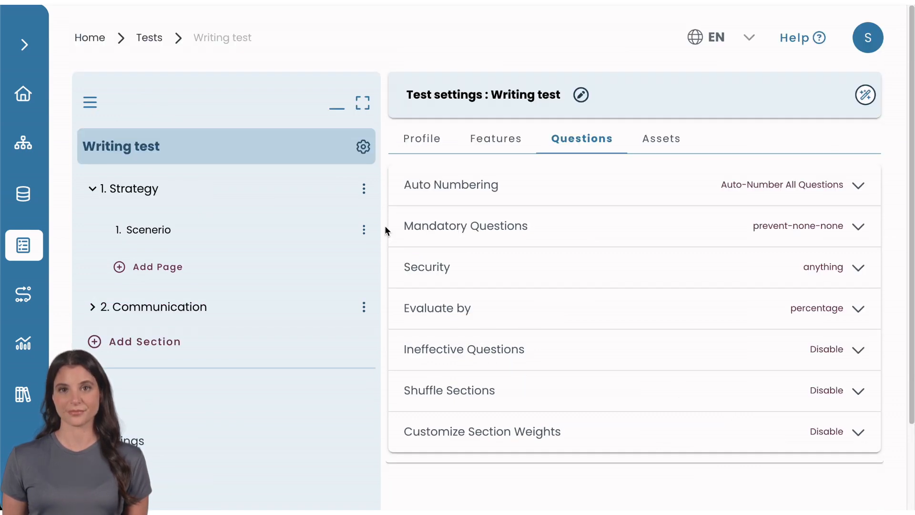
- Start a new task of type Real Usage with Self-Registration as the candidate type
{"action": "left_click", "coordinate": [27, 295]}
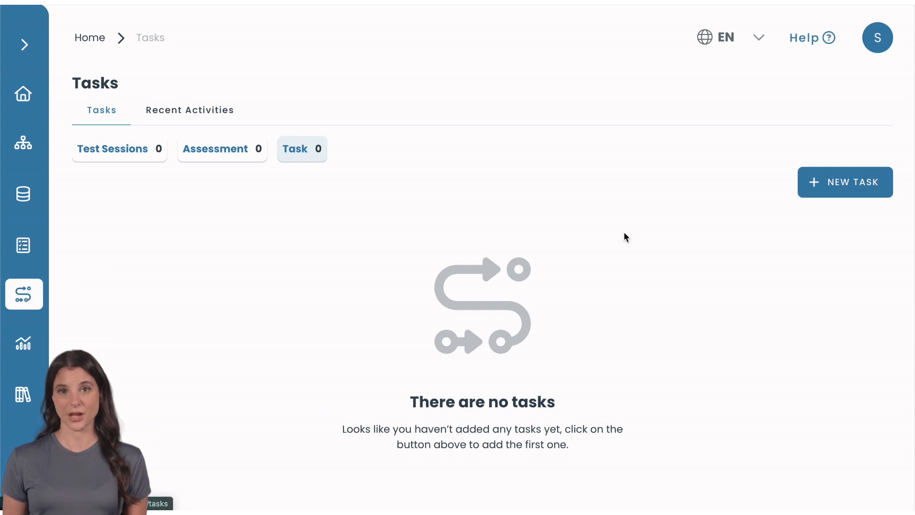
{"action": "left_click", "coordinate": [809, 183]}
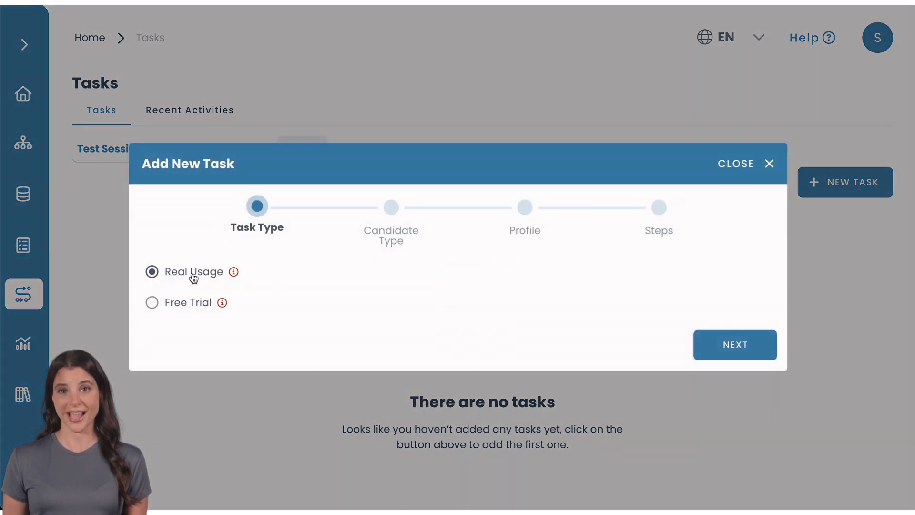
{"action": "left_click", "coordinate": [736, 340]}
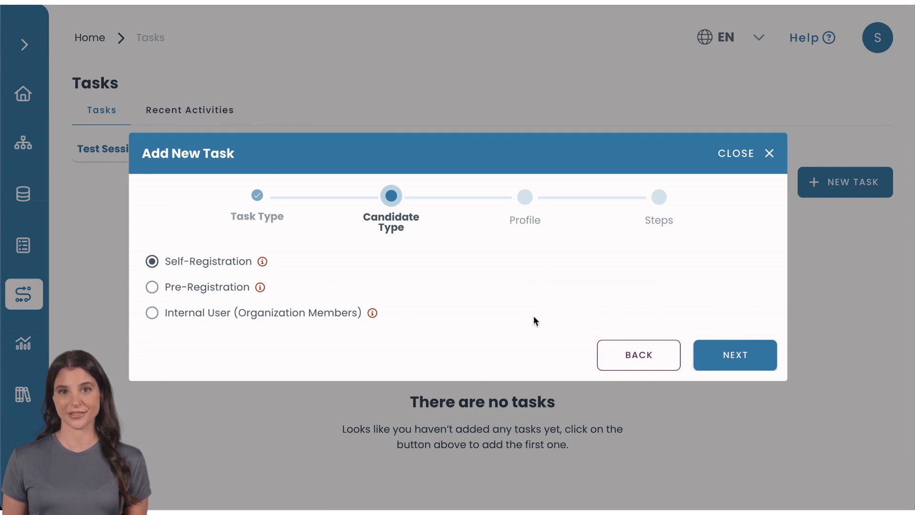
{"action": "left_click", "coordinate": [725, 353]}
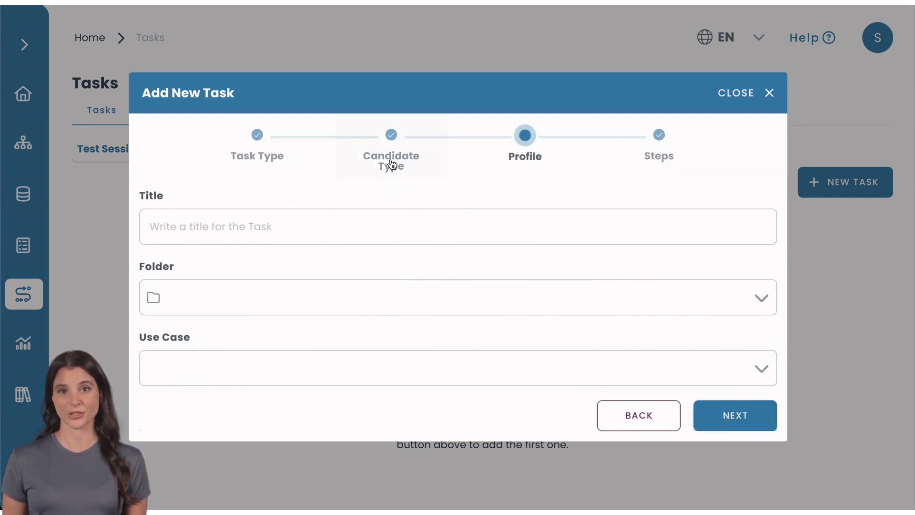
- Fill in the task profile with the title "Writing test", the folder writing and the use case Hiring
{"action": "left_click", "coordinate": [350, 220]}
{"action": "left_click", "coordinate": [335, 300]}
{"action": "left_click", "coordinate": [331, 271]}
{"action": "left_click", "coordinate": [317, 366]}
{"action": "left_click", "coordinate": [317, 365]}
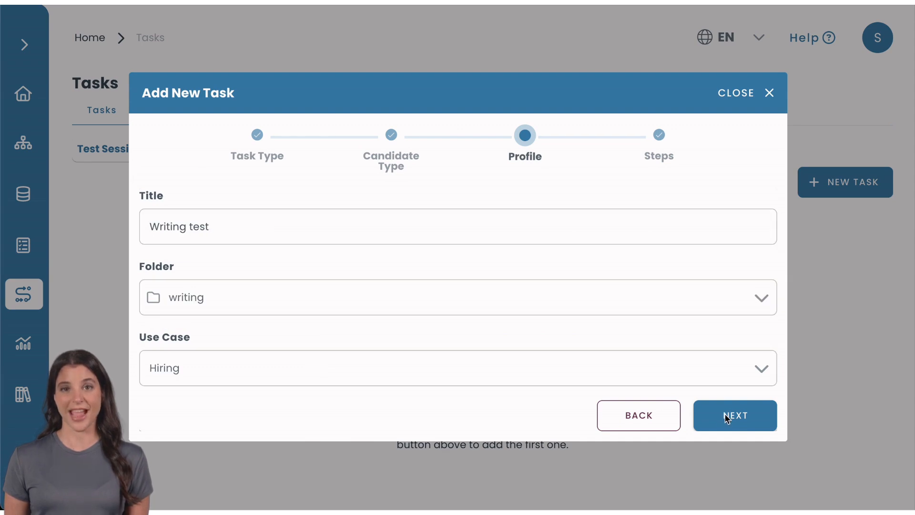
{"action": "left_click", "coordinate": [727, 415]}
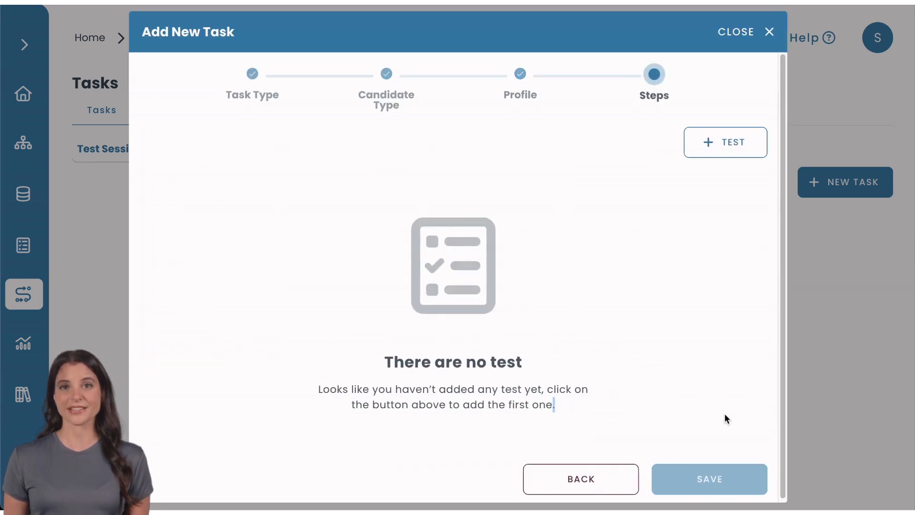
- Choose the own Writing test for the task and set webcam recording to Video with auto cheating detection by A.I
{"action": "left_click", "coordinate": [722, 152]}
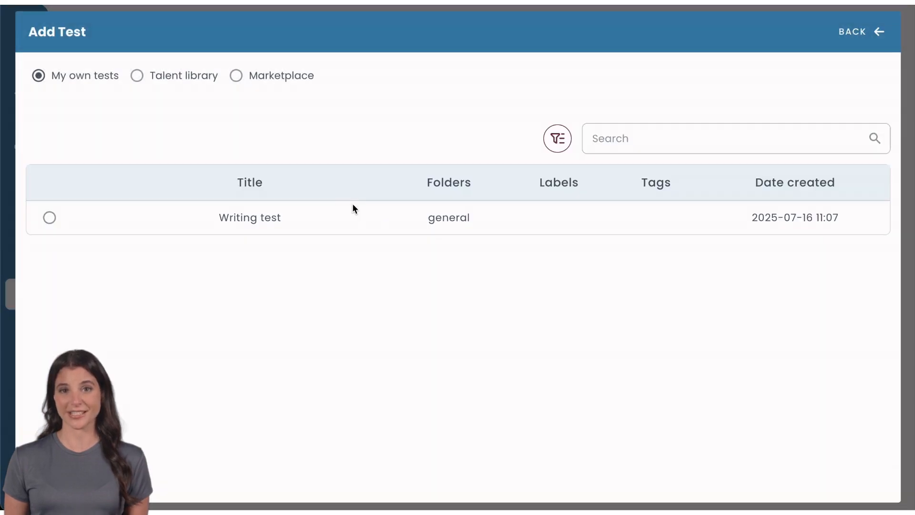
{"action": "left_click", "coordinate": [50, 218]}
{"action": "left_click", "coordinate": [305, 256]}
{"action": "left_click", "coordinate": [293, 341]}
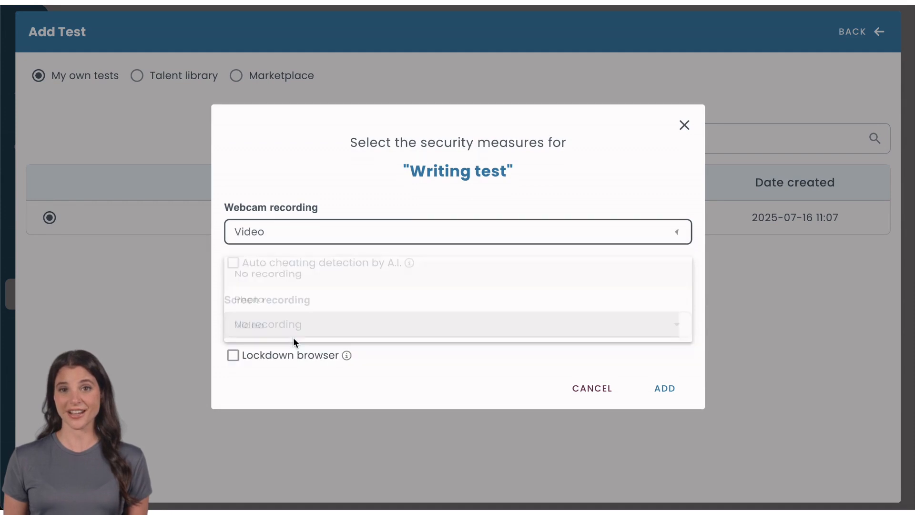
{"action": "left_click", "coordinate": [232, 261]}
- Set screen recording to Screenshot with the lockdown browser enabled, then add the test and save the task
{"action": "left_click", "coordinate": [242, 324]}
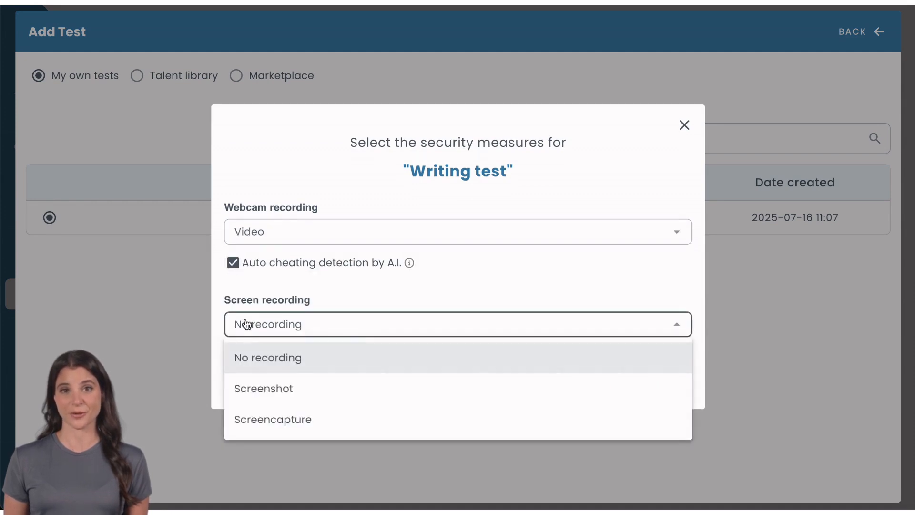
{"action": "left_click", "coordinate": [247, 399]}
{"action": "left_click", "coordinate": [233, 358]}
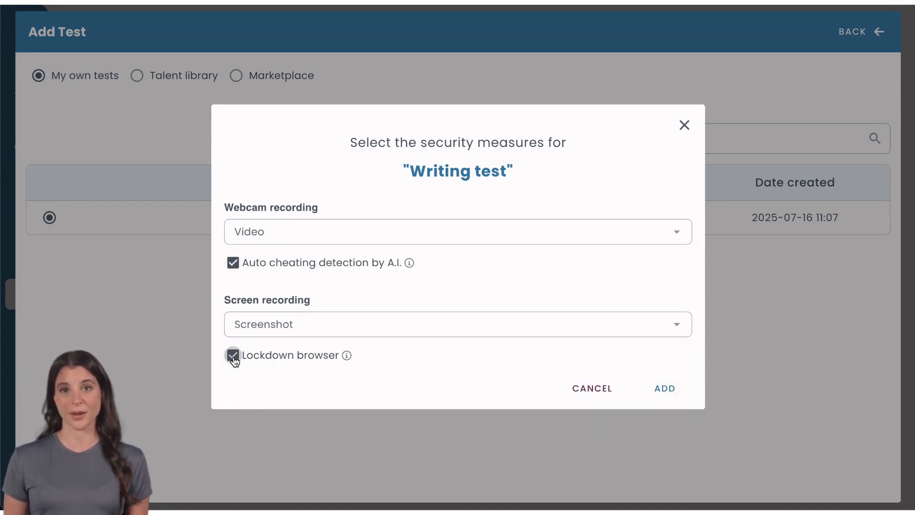
{"action": "left_click", "coordinate": [667, 398]}
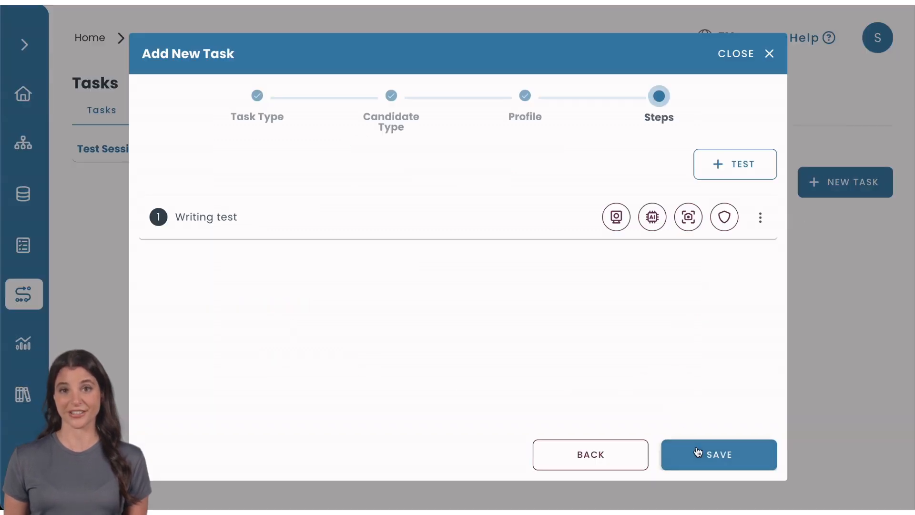
{"action": "left_click", "coordinate": [698, 451]}
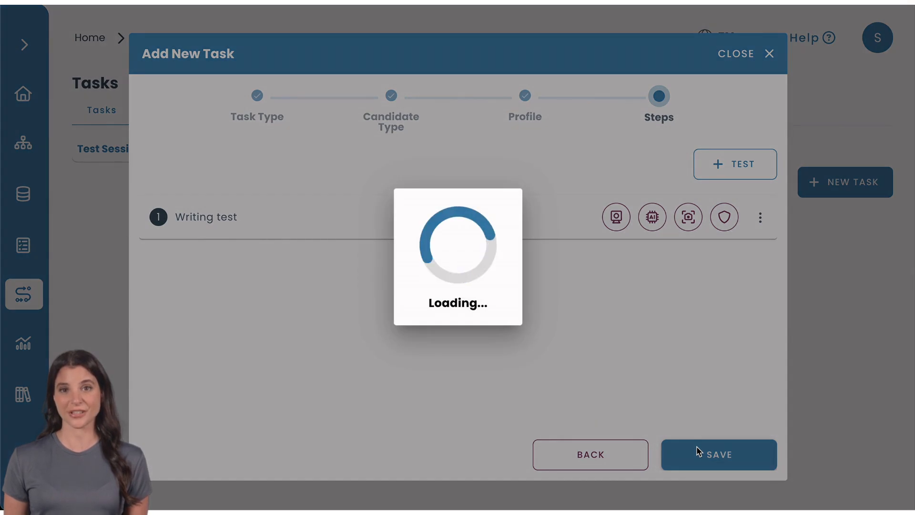